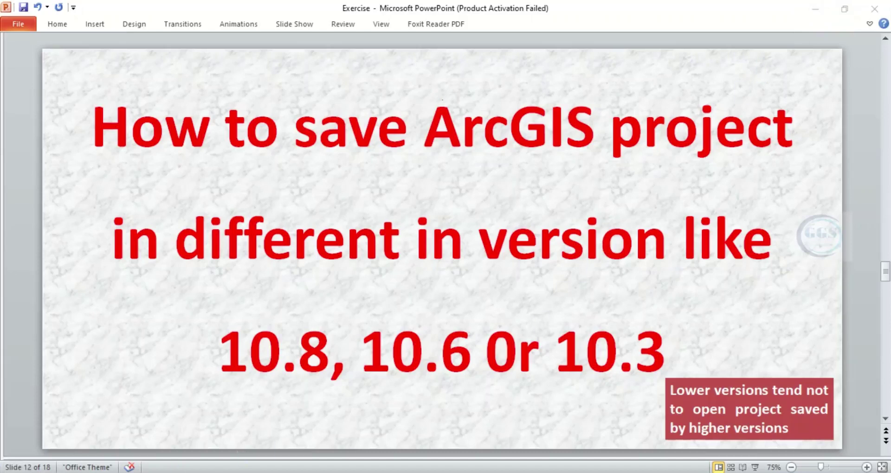
# - Launch ArcMap 10.8 from the ArcGIS folder in the Windows Start menu
pyautogui.press('super')
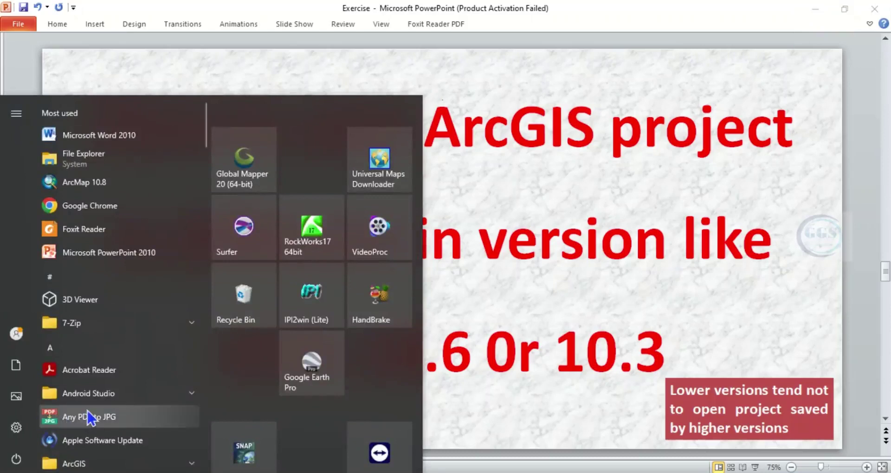
pyautogui.scroll(-5, 91, 418)
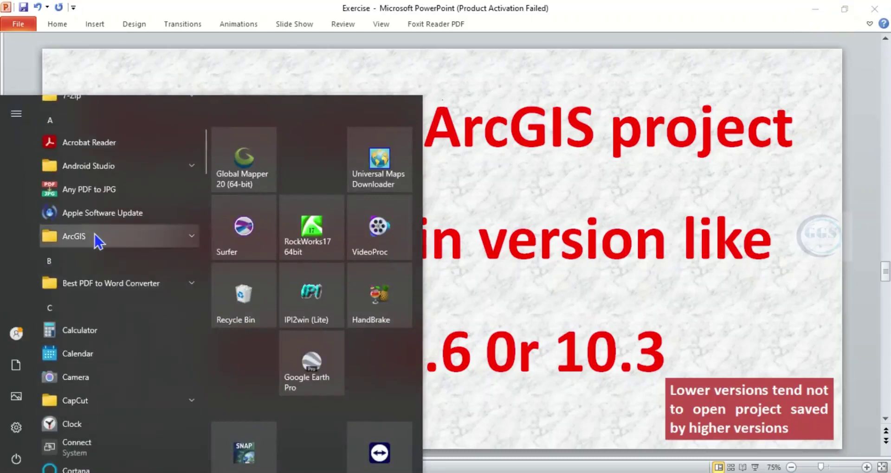
pyautogui.click(98, 246)
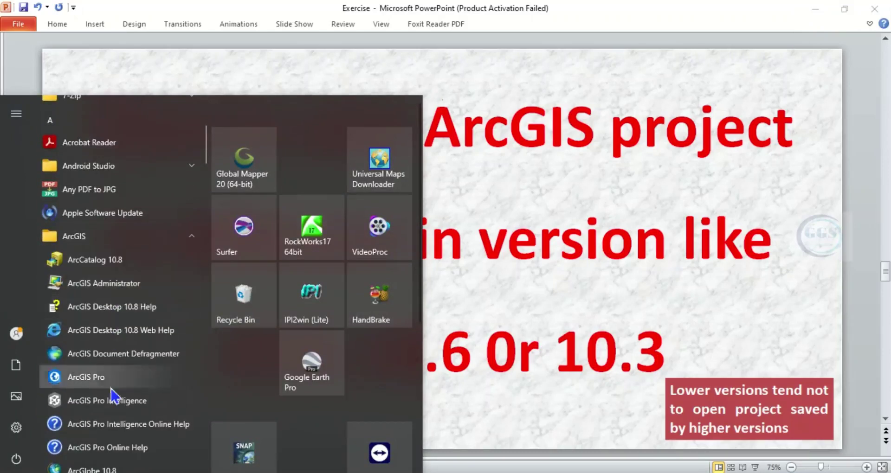
pyautogui.scroll(-3, 113, 415)
pyautogui.scroll(-1, 110, 415)
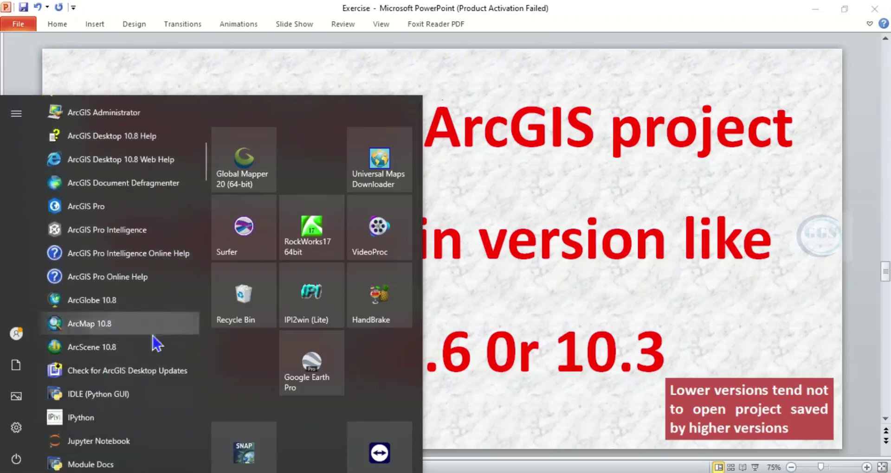
pyautogui.click(88, 324)
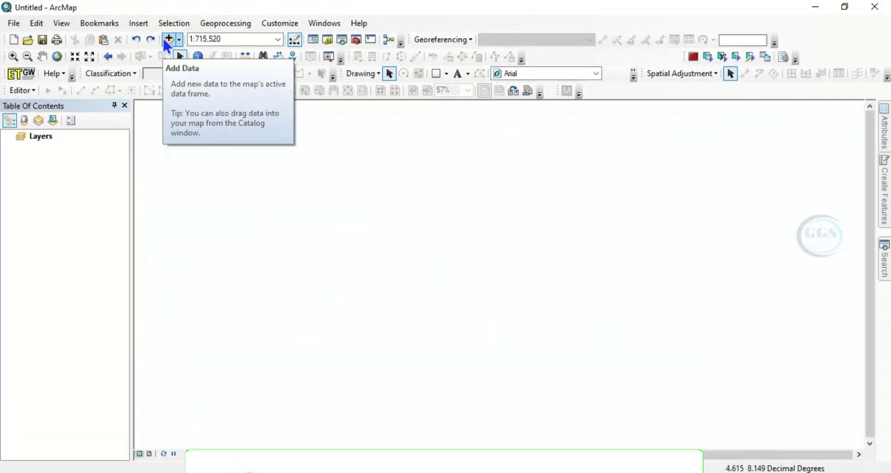
# - Add the ekiti lgas, railroads, rivers and roads shapefiles, accepting the missing spatial reference warning
pyautogui.click(169, 41)
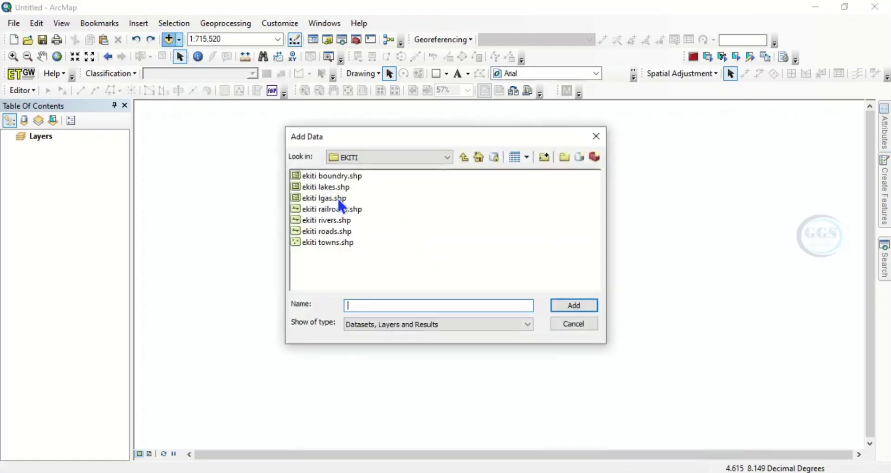
pyautogui.moveTo(346, 204)
pyautogui.mouseDown()
pyautogui.moveTo(354, 223)
pyautogui.moveTo(354, 204)
pyautogui.mouseUp()
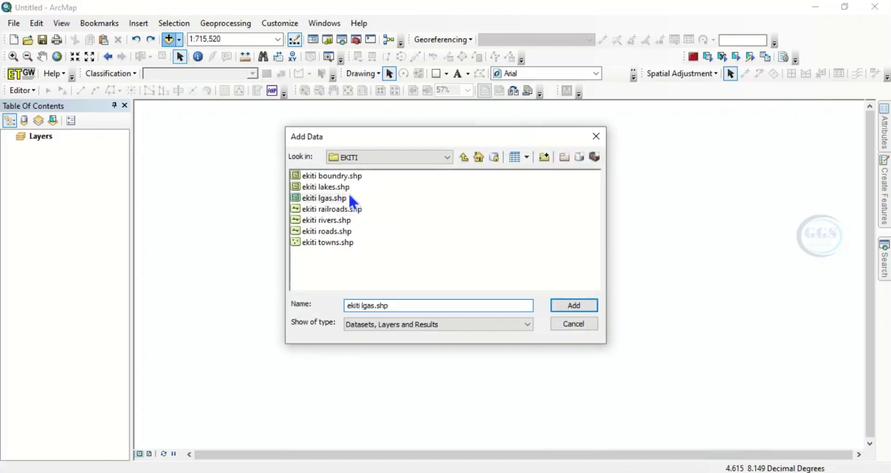
pyautogui.keyDown('shift'); pyautogui.click(358, 209); pyautogui.keyUp('shift')
pyautogui.keyDown('shift'); pyautogui.click(361, 220); pyautogui.keyUp('shift')
pyautogui.keyDown('shift'); pyautogui.click(362, 232); pyautogui.keyUp('shift')
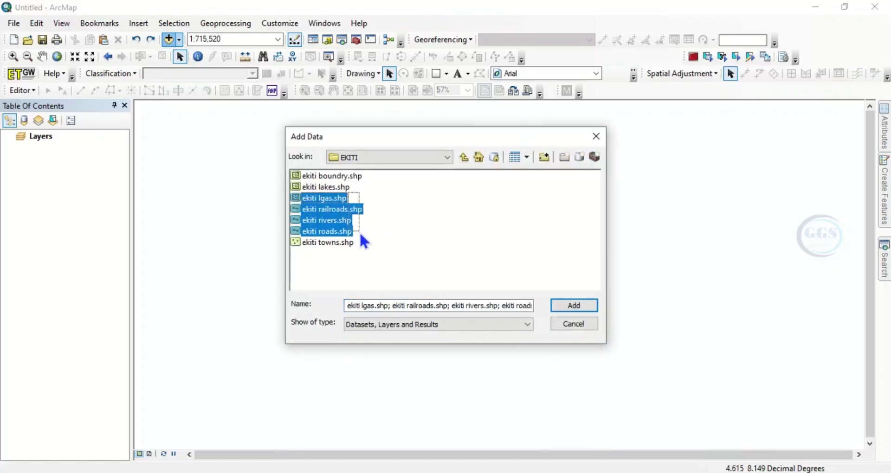
pyautogui.click(573, 307)
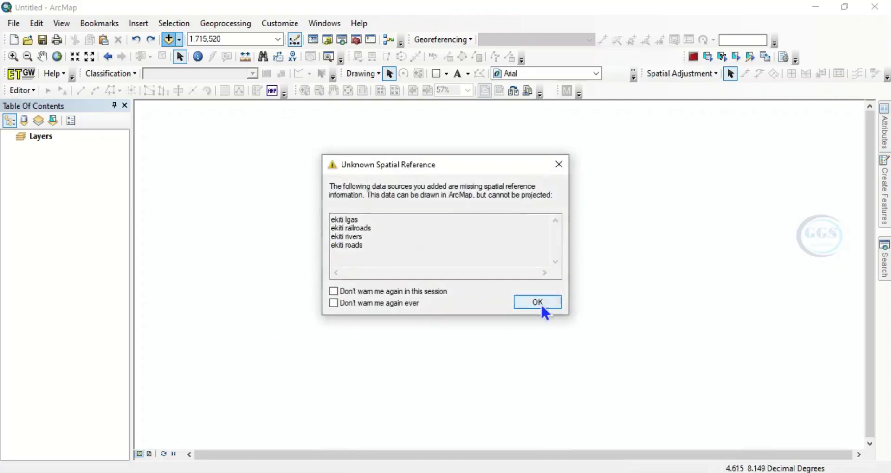
pyautogui.click(539, 304)
# - Zoom the map to the extent of the ekiti lgas layer
pyautogui.click(60, 249)
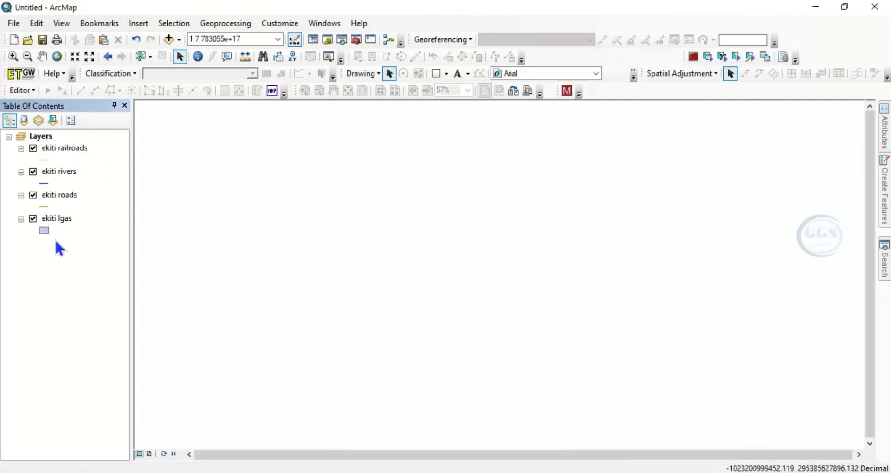
pyautogui.rightClick(61, 217)
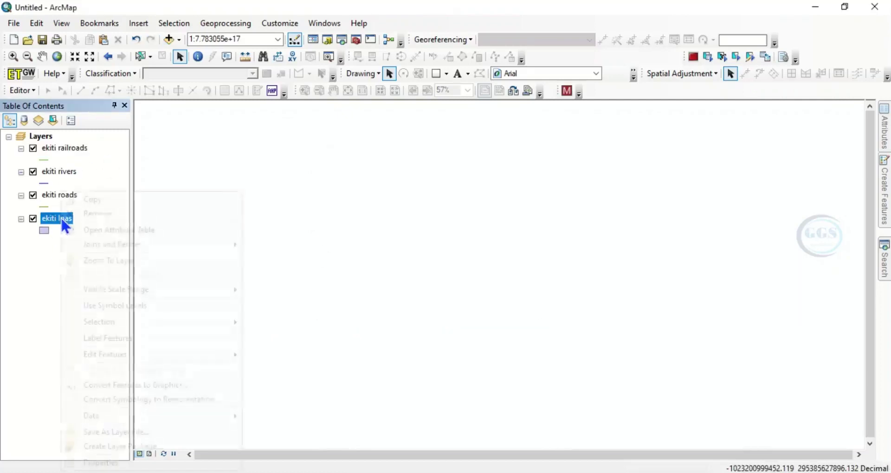
pyautogui.click(110, 259)
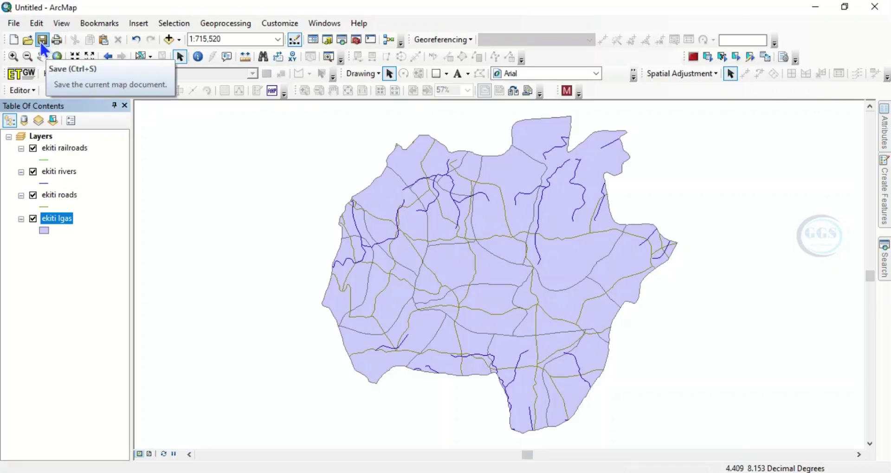
# - Save the untitled map document as 10.8 in the EXERCISE folder
pyautogui.click(42, 39)
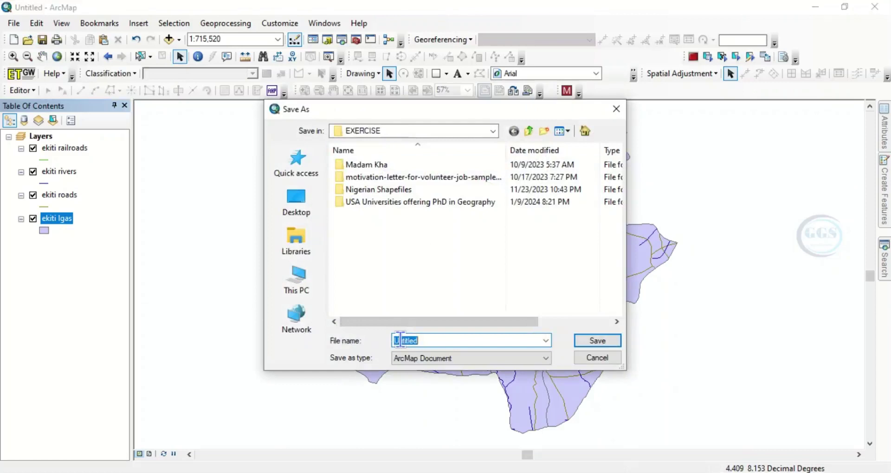
pyautogui.write('10.8')
pyautogui.click(601, 343)
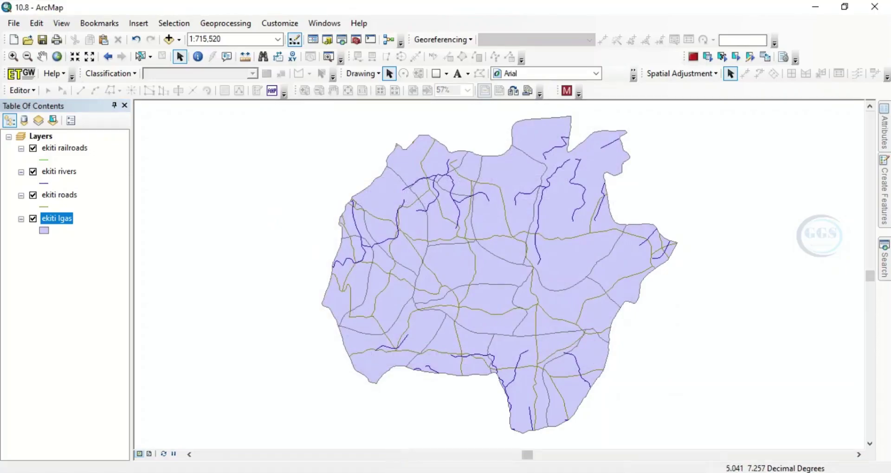
# - Back in ArcMap, save a copy named 10.6 as an ArcMap 10.6 Document in EXERCISE
pyautogui.hotkey('alt', 'Tab')
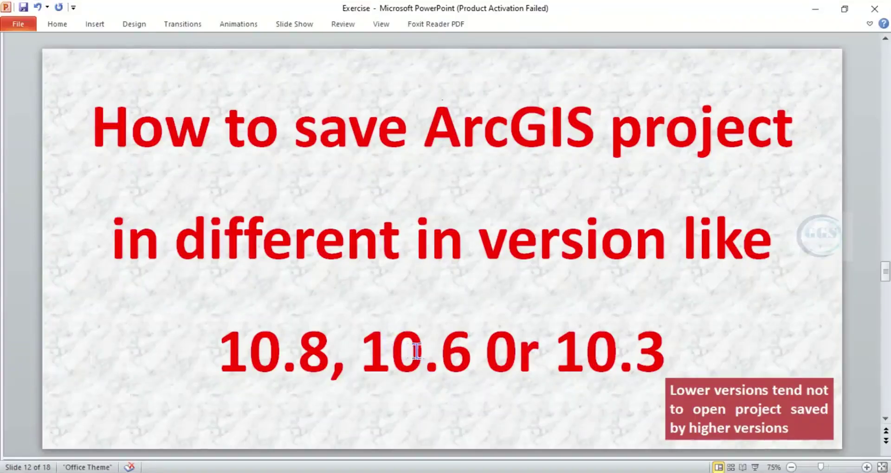
pyautogui.click(808, 14)
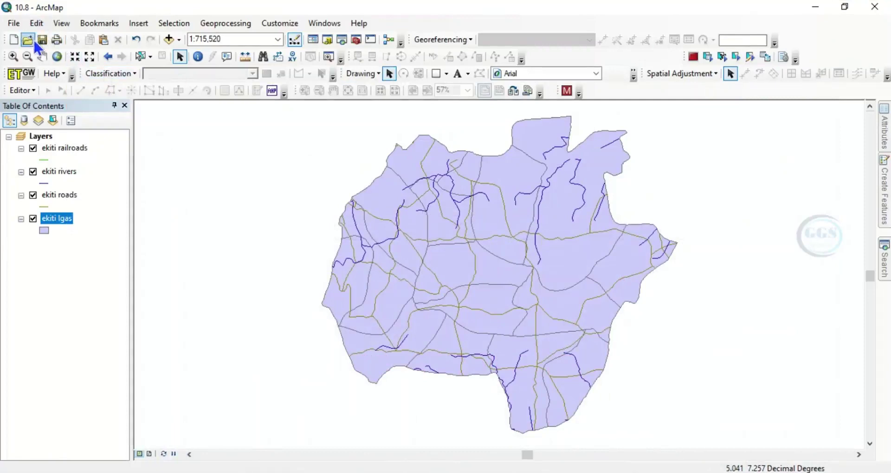
pyautogui.click(15, 25)
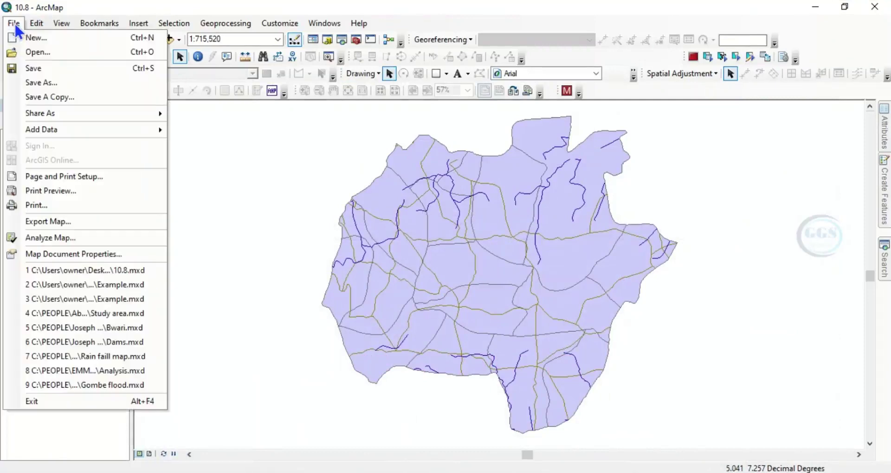
pyautogui.click(55, 103)
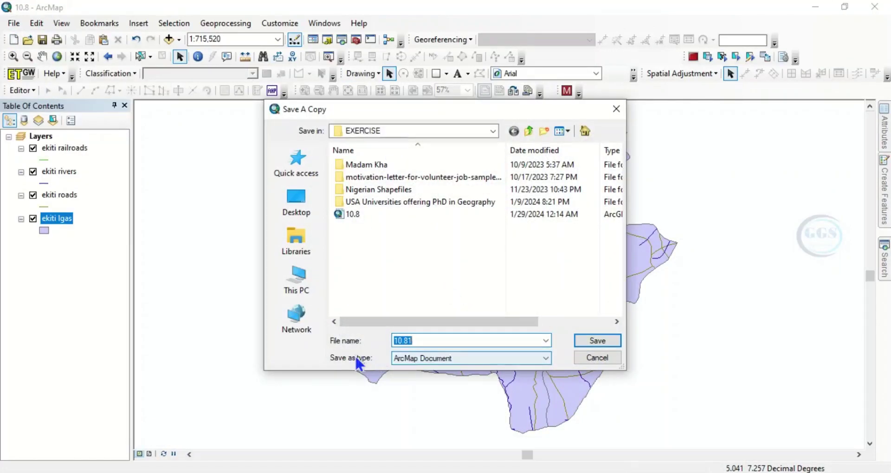
pyautogui.click(547, 359)
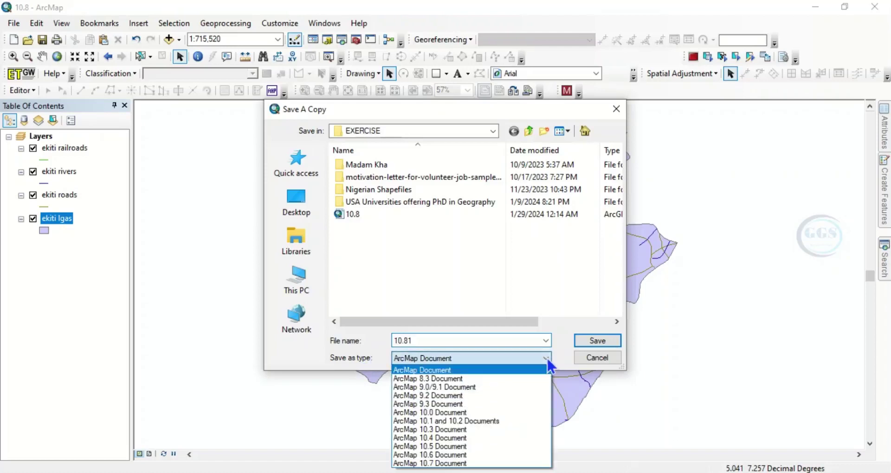
pyautogui.click(436, 455)
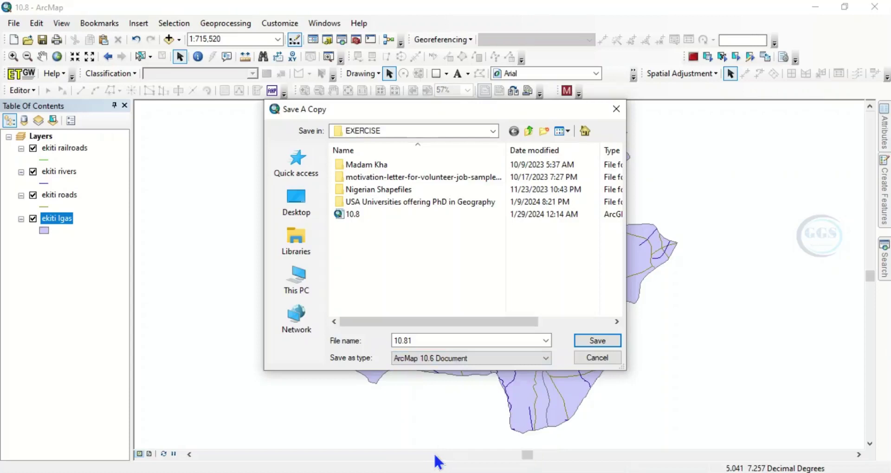
pyautogui.moveTo(394, 342); pyautogui.dragTo(419, 344)
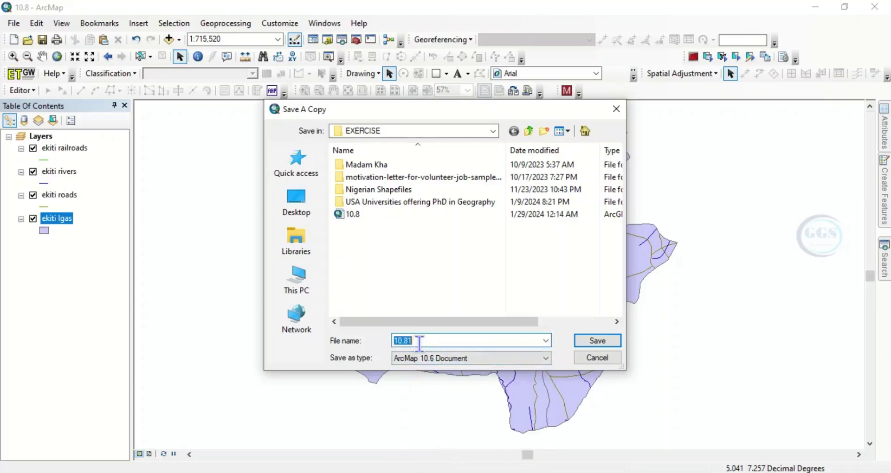
pyautogui.click(418, 341)
pyautogui.press('BackSpace')
pyautogui.press('BackSpace')
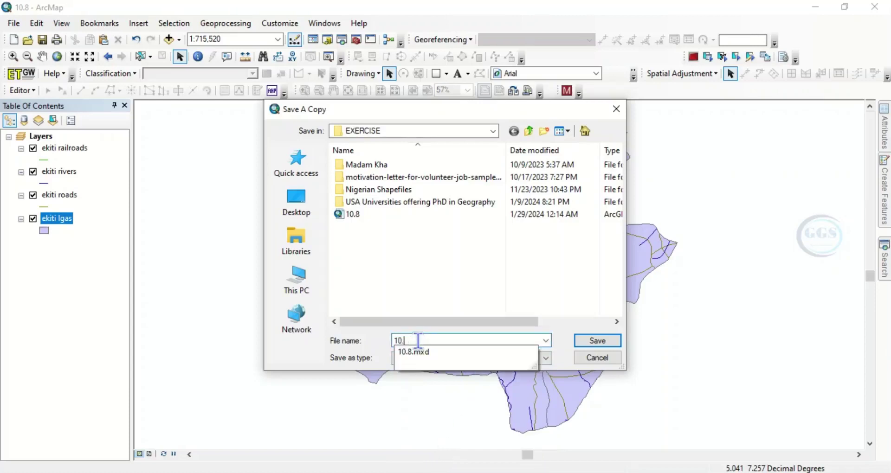
pyautogui.write('6')
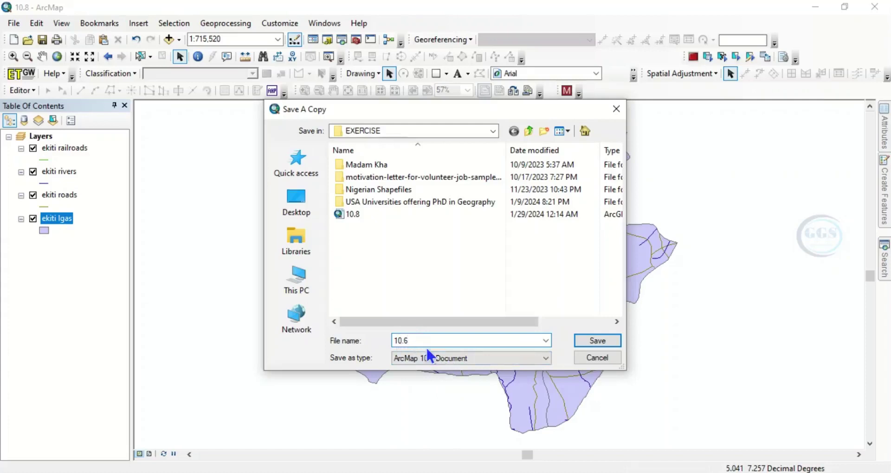
pyautogui.click(597, 342)
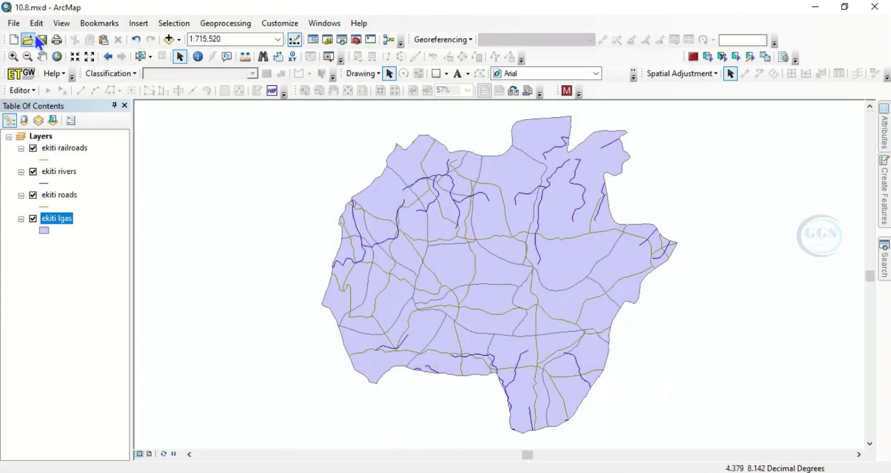
# - Save a copy named 10.3 in ArcMap 10.3 Document format to EXERCISE
pyautogui.click(18, 26)
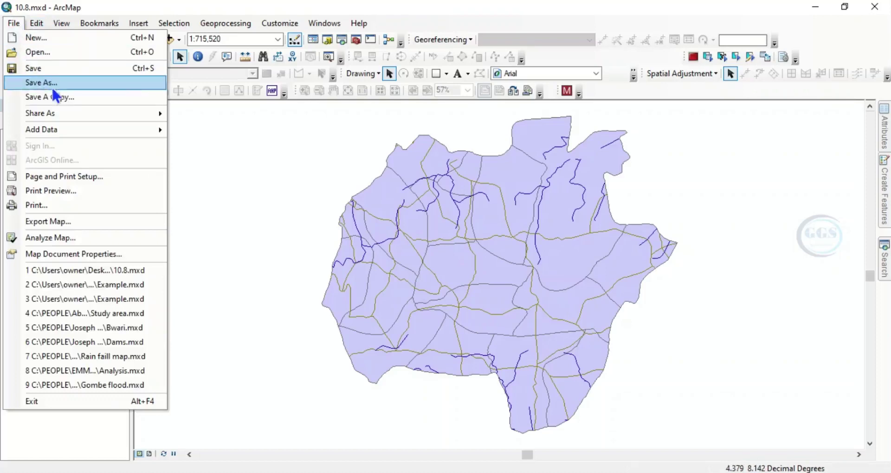
pyautogui.click(57, 98)
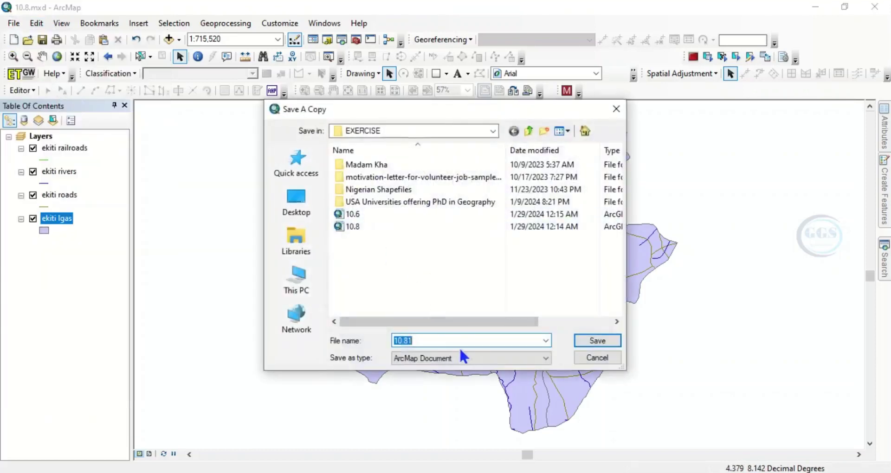
pyautogui.click(493, 356)
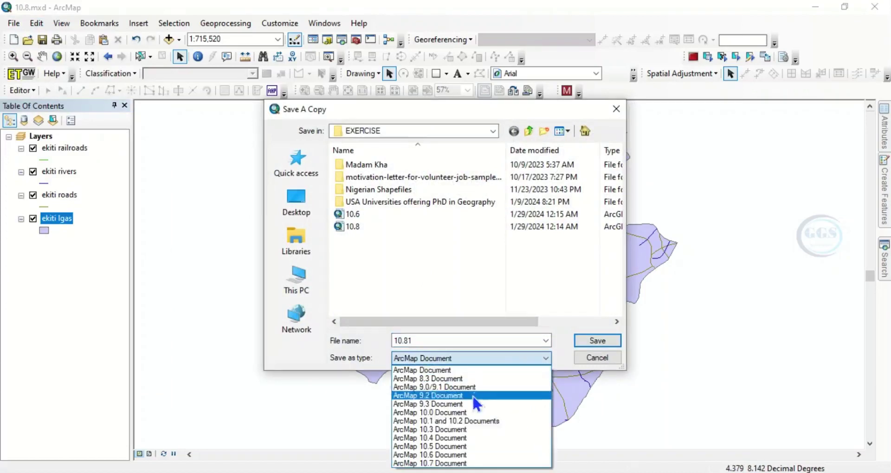
pyautogui.click(435, 431)
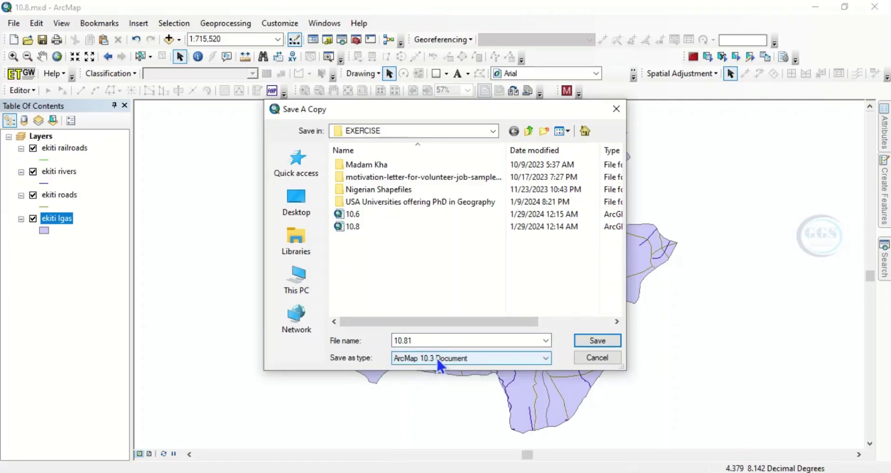
pyautogui.doubleClick(418, 340)
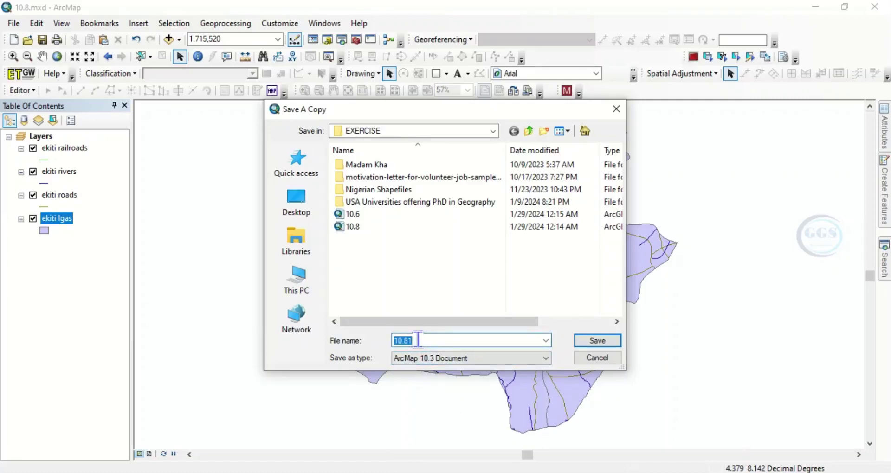
pyautogui.press('BackSpace')
pyautogui.press('BackSpace')
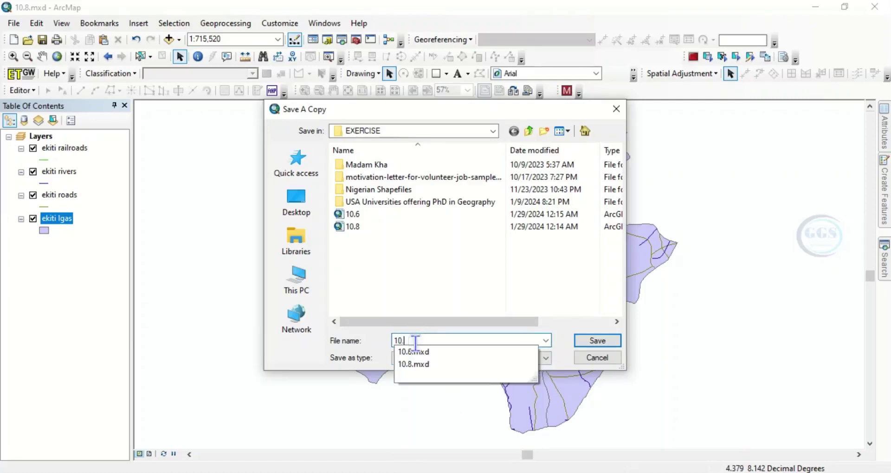
pyautogui.write('3')
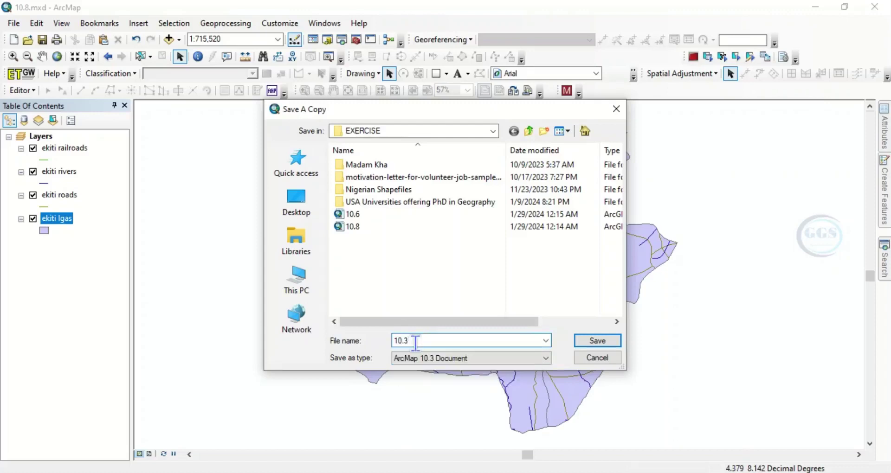
pyautogui.click(596, 342)
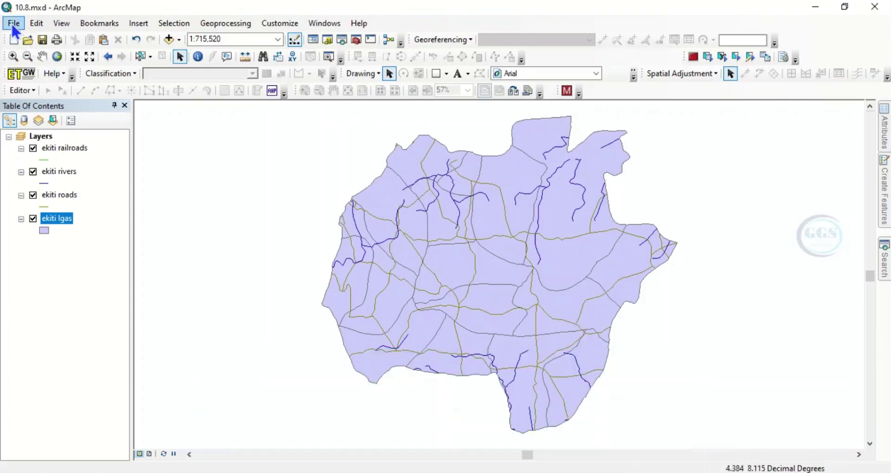
# - Save a copy named 9.2 in ArcMap 9.2 Document format to EXERCISE
pyautogui.click(13, 24)
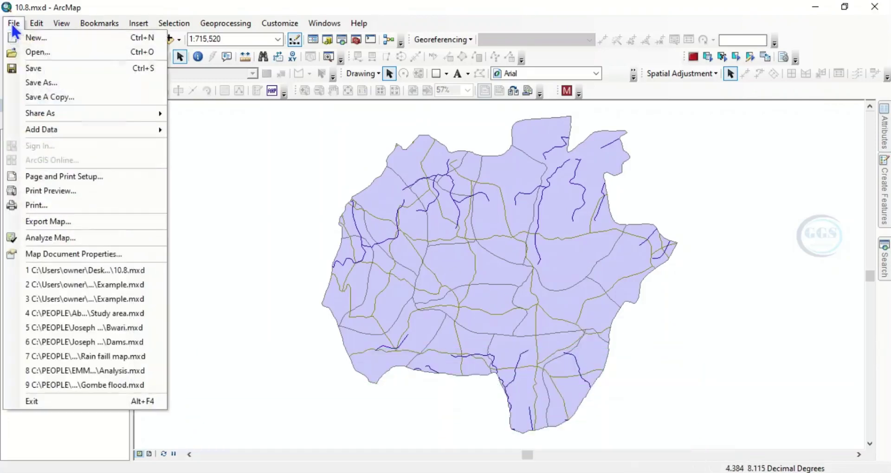
pyautogui.click(50, 100)
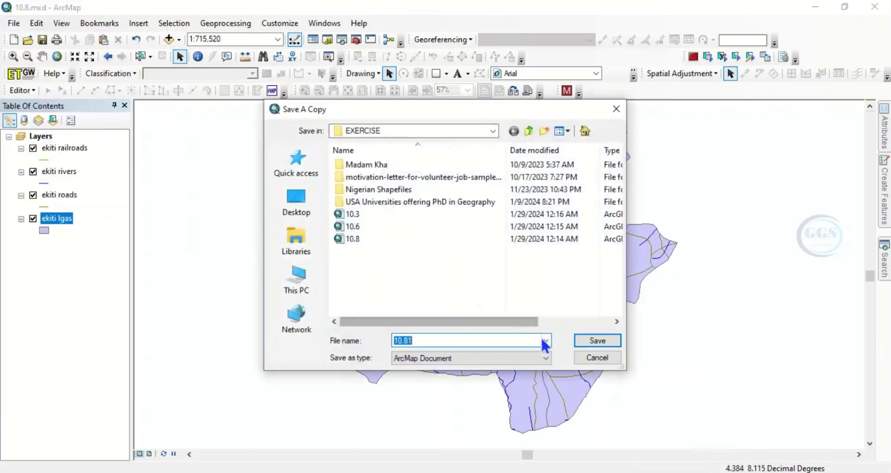
pyautogui.click(548, 361)
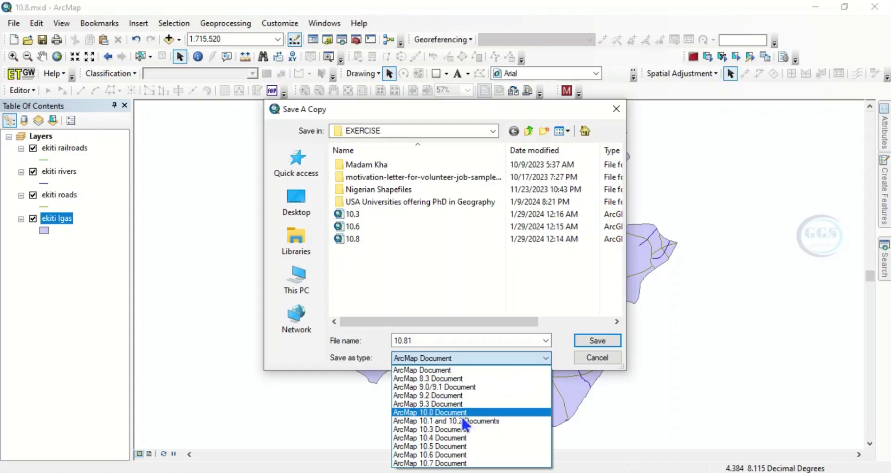
pyautogui.click(435, 398)
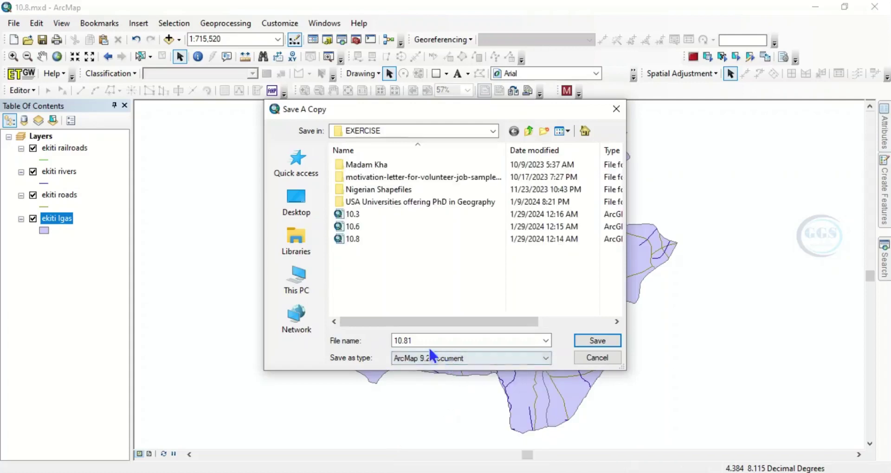
pyautogui.doubleClick(413, 340)
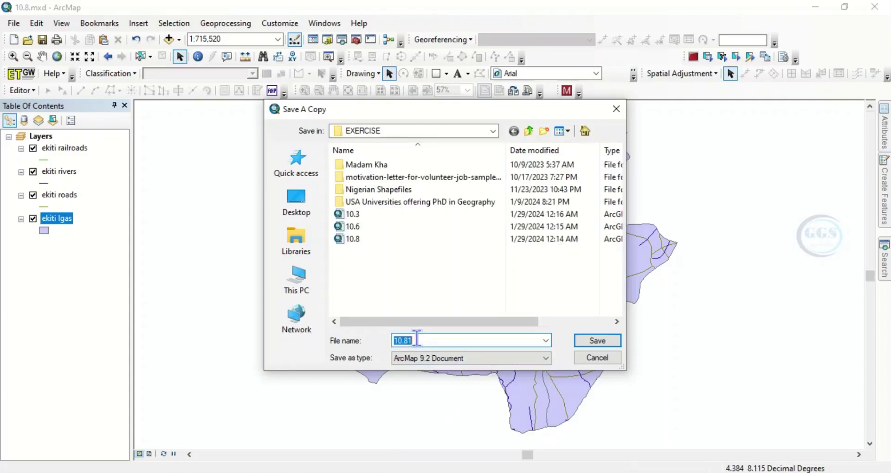
pyautogui.write('9.2')
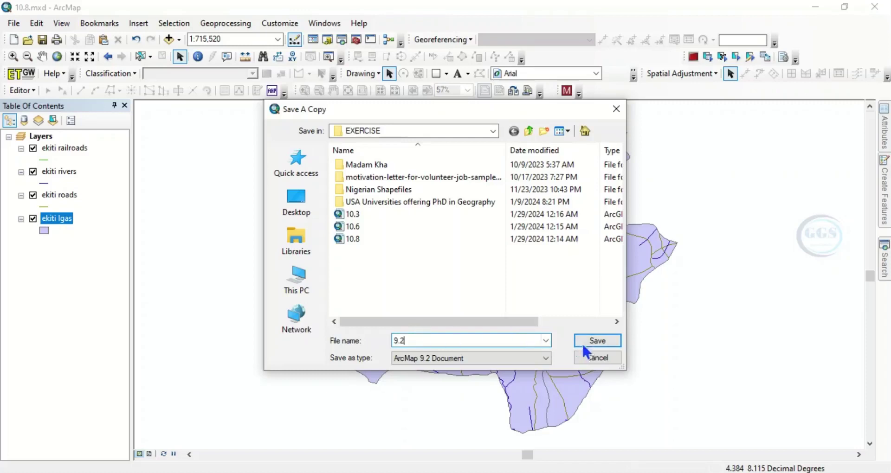
pyautogui.click(598, 343)
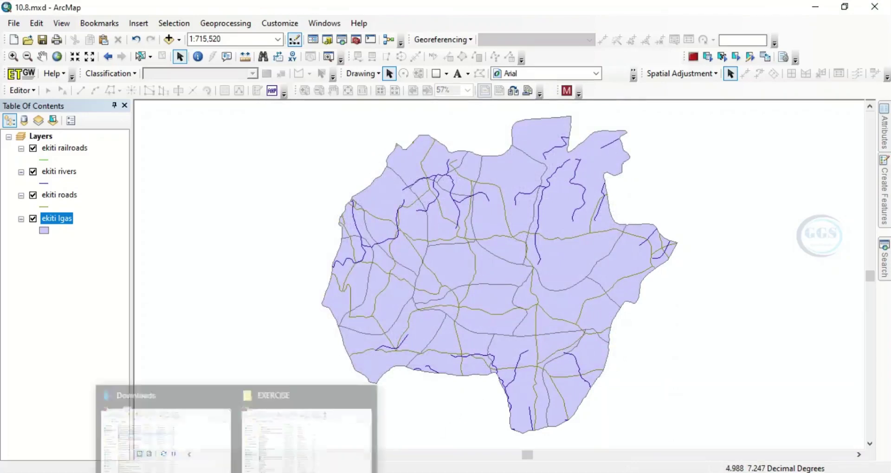
# - Switch to the EXERCISE folder window and select the 9.2 map document among the saved copies
pyautogui.click(284, 440)
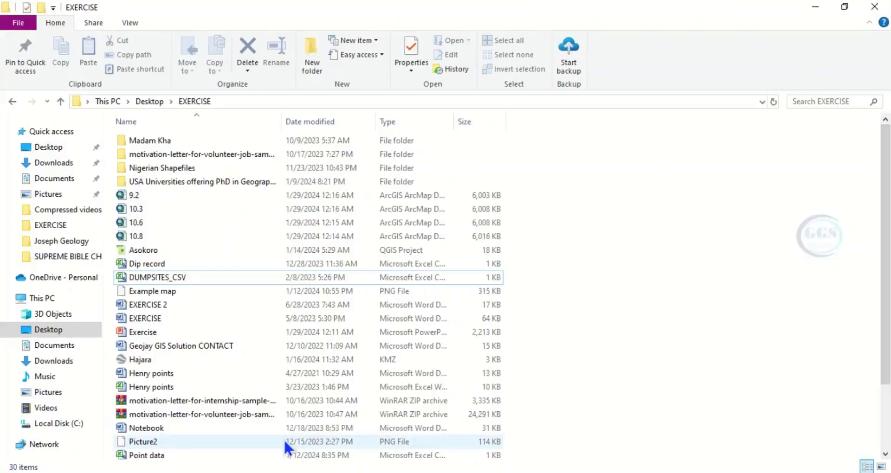
pyautogui.click(136, 197)
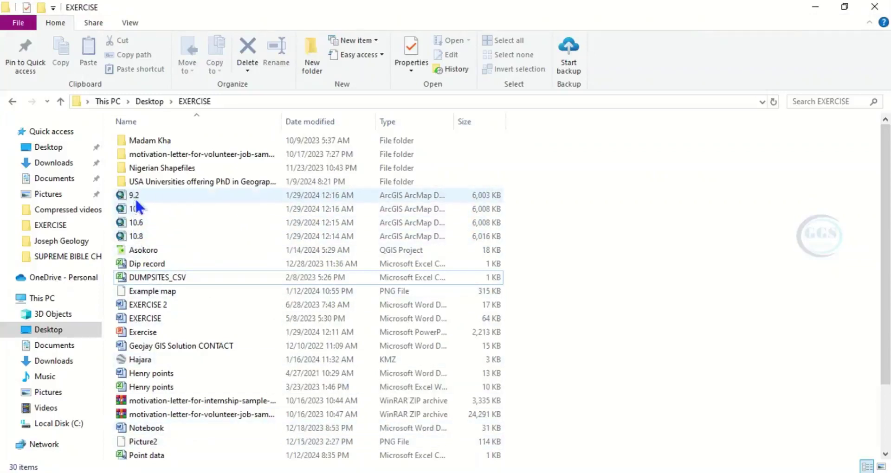